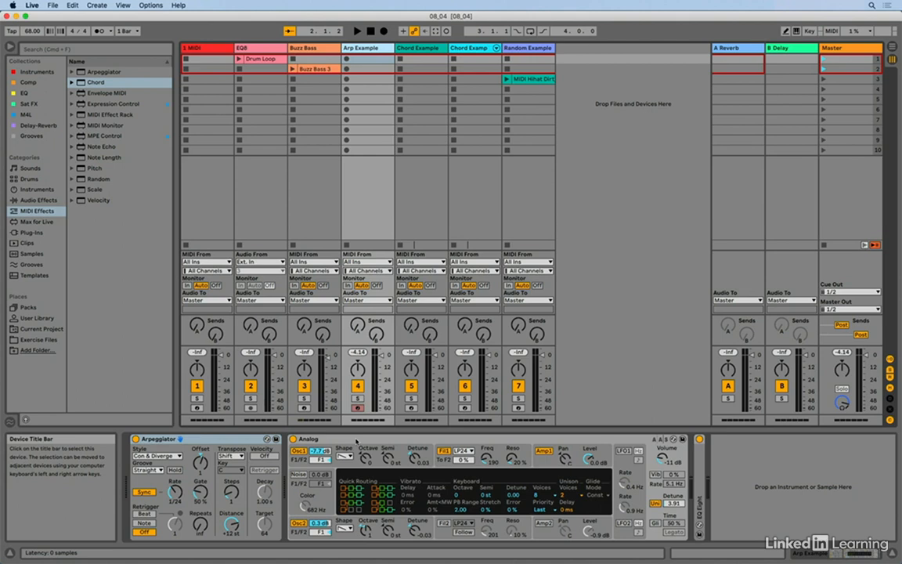
Try to move the Arpeggiator after the Analog instrument in the Arp Example track's device chain.
click(220, 442)
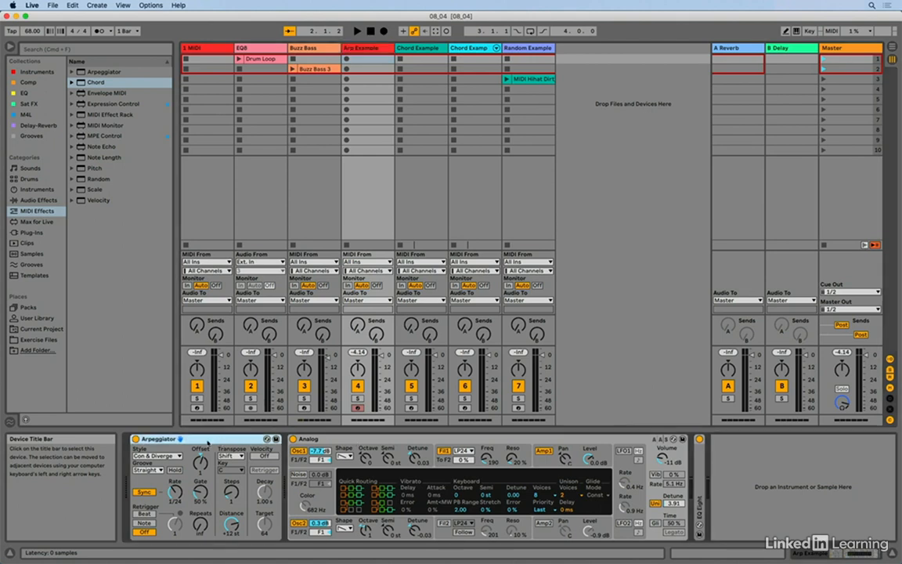
drag(208, 442, 527, 445)
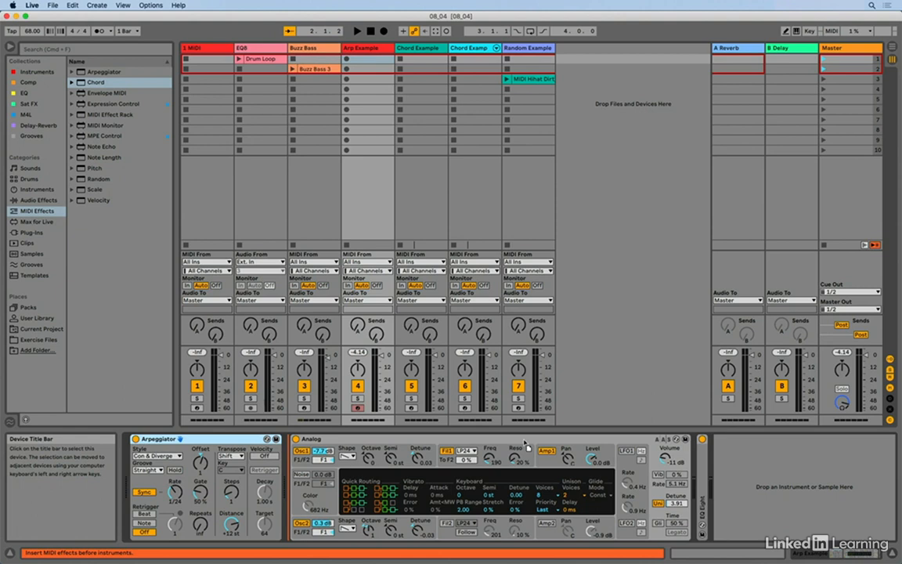
drag(528, 446, 524, 444)
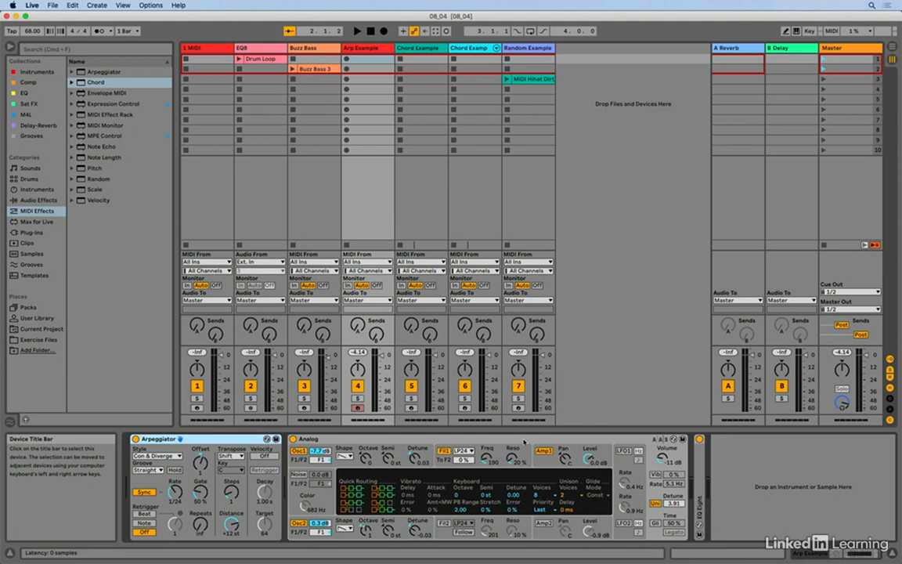
Try to move the EQ Eight audio effect in front of the Analog instrument.
click(702, 463)
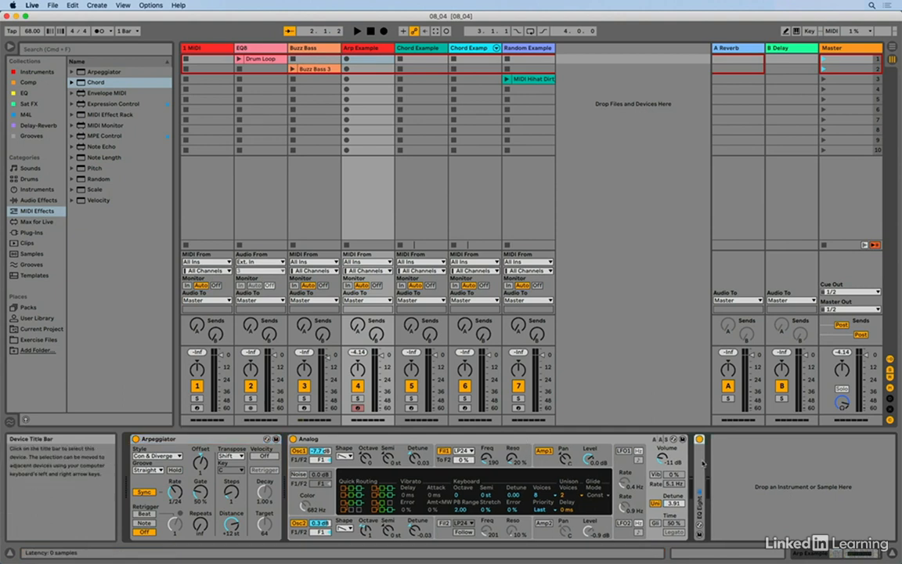
drag(703, 461, 328, 443)
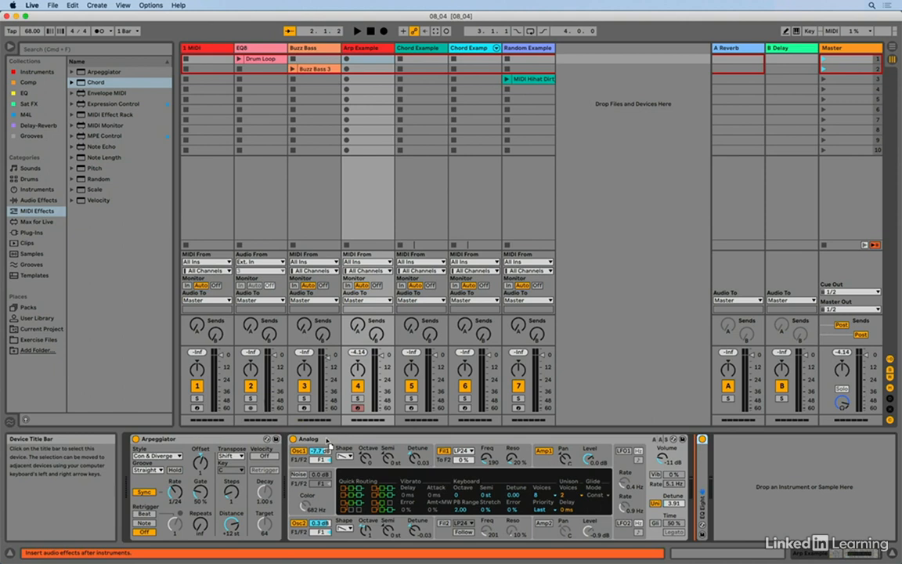
drag(328, 441, 327, 440)
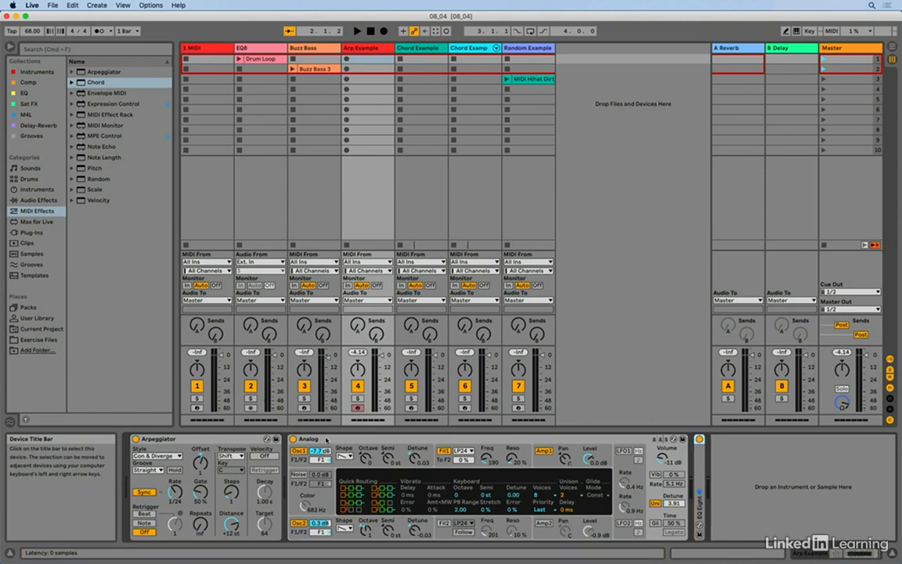
Trace the device chain order by selecting the Arpeggiator, the Analog instrument and EQ Eight in turn.
click(211, 441)
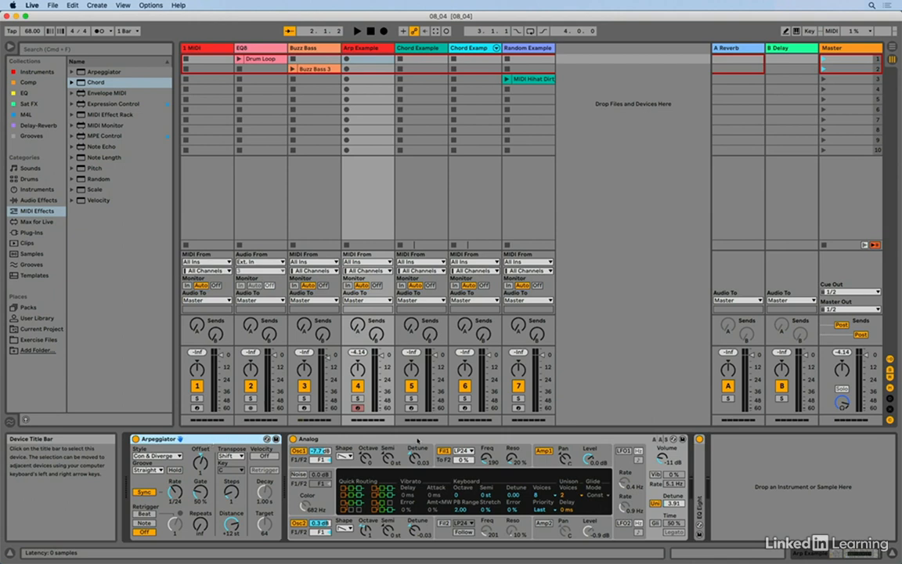
click(417, 441)
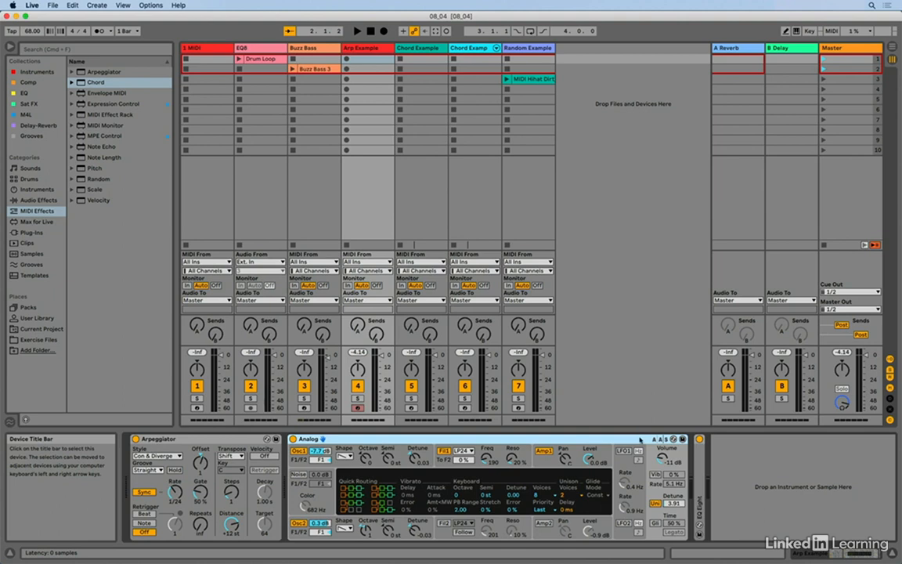
click(700, 455)
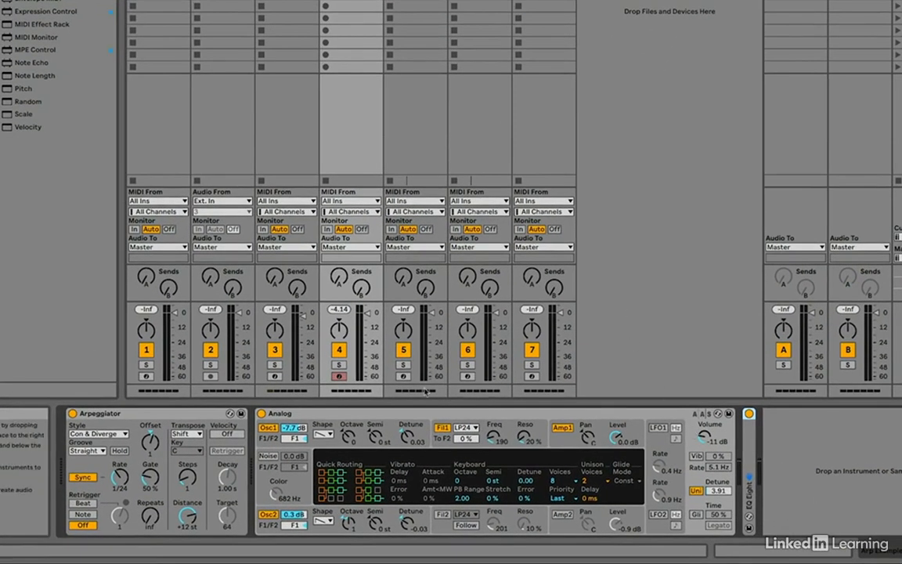
Review the Arpeggiator's available styles without changing the selected one.
click(168, 417)
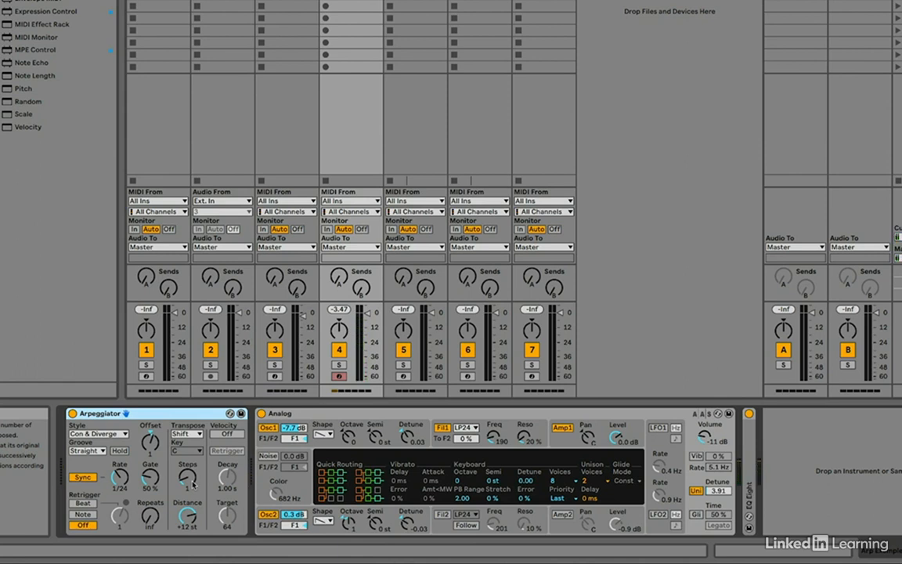
click(101, 435)
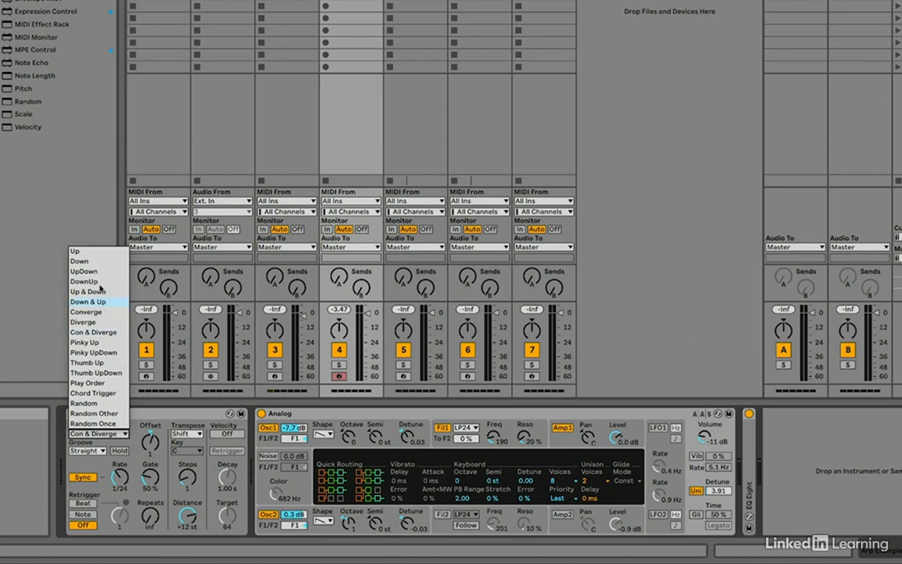
click(135, 453)
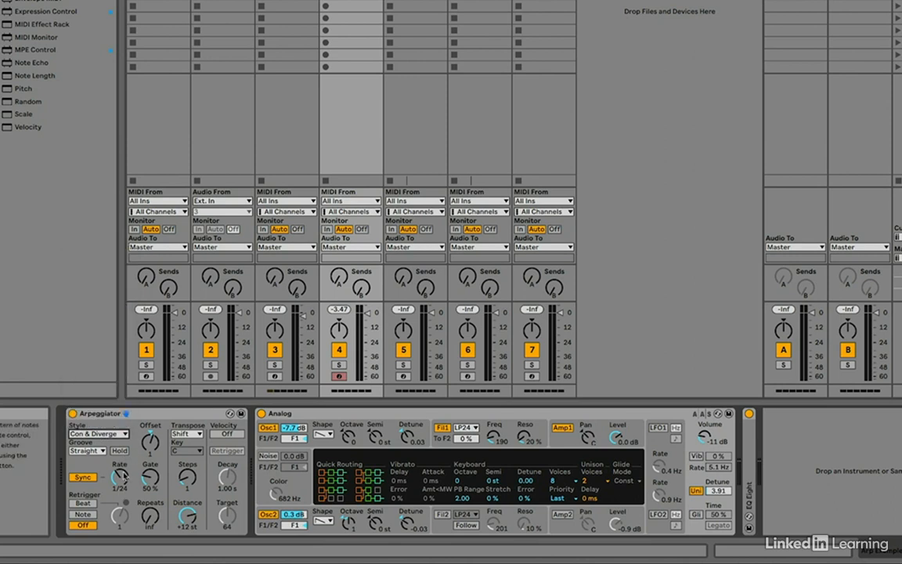
Compare the Arpeggiator at a 1/16 rate with the device bypassed, and restore the rate to 1/24.
drag(126, 478, 126, 450)
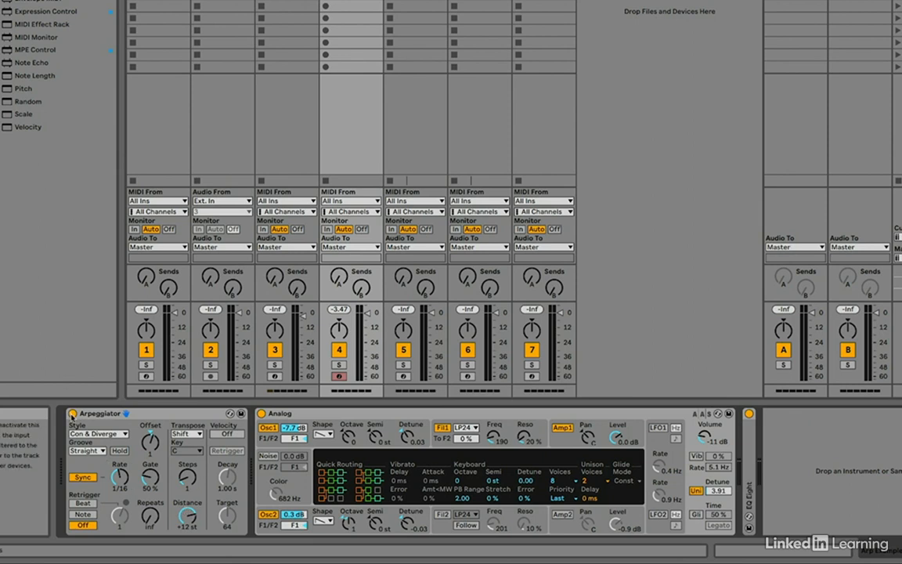
click(72, 414)
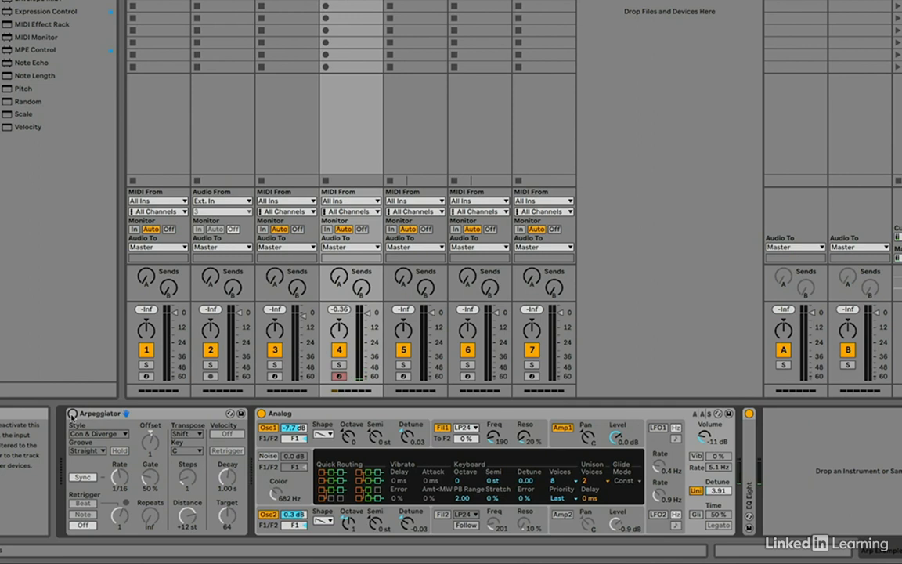
click(72, 414)
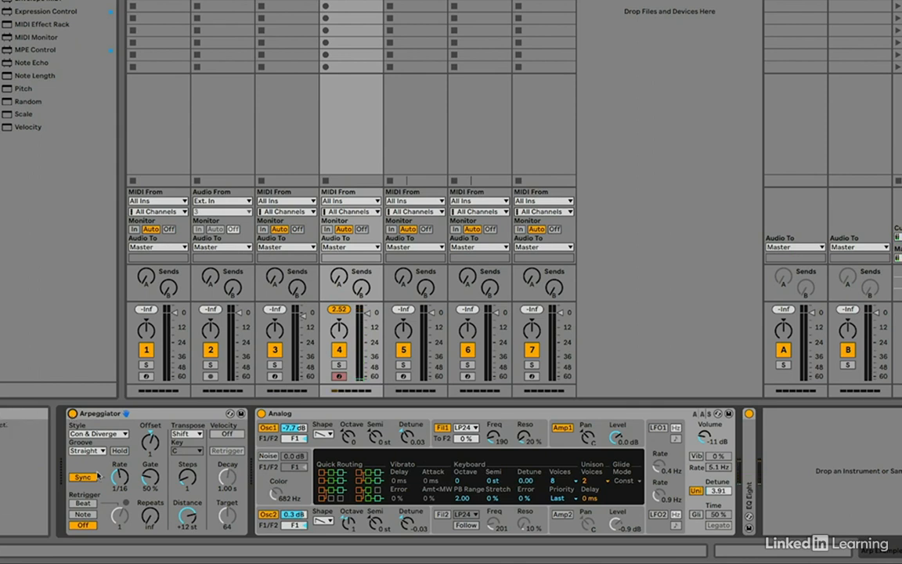
drag(118, 481, 119, 478)
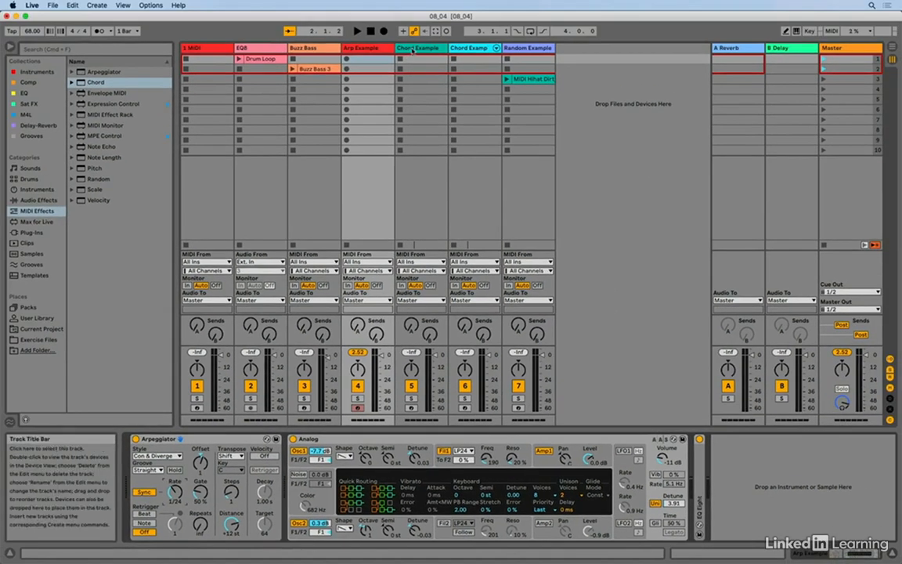
Save the Chord device on the Chord Example track as a preset, keeping the name mi11.
click(412, 49)
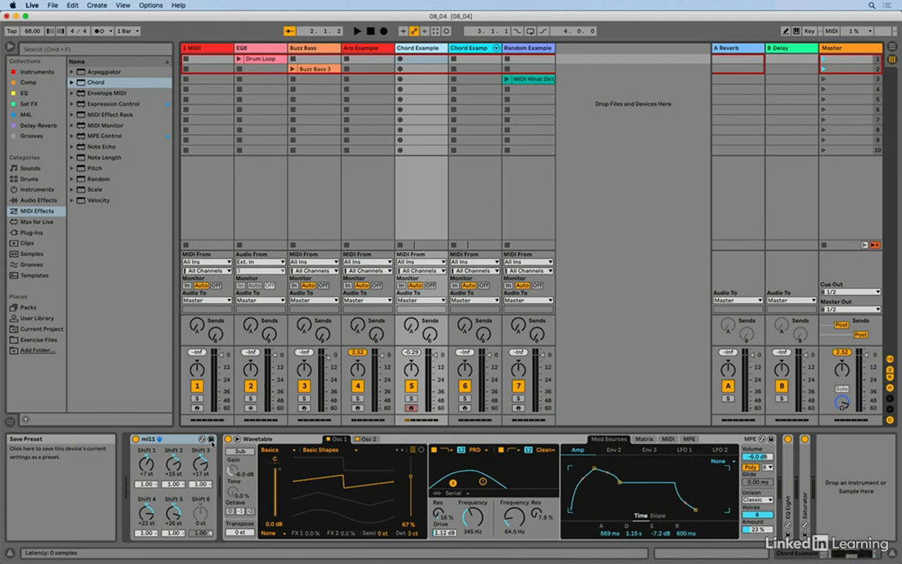
click(211, 439)
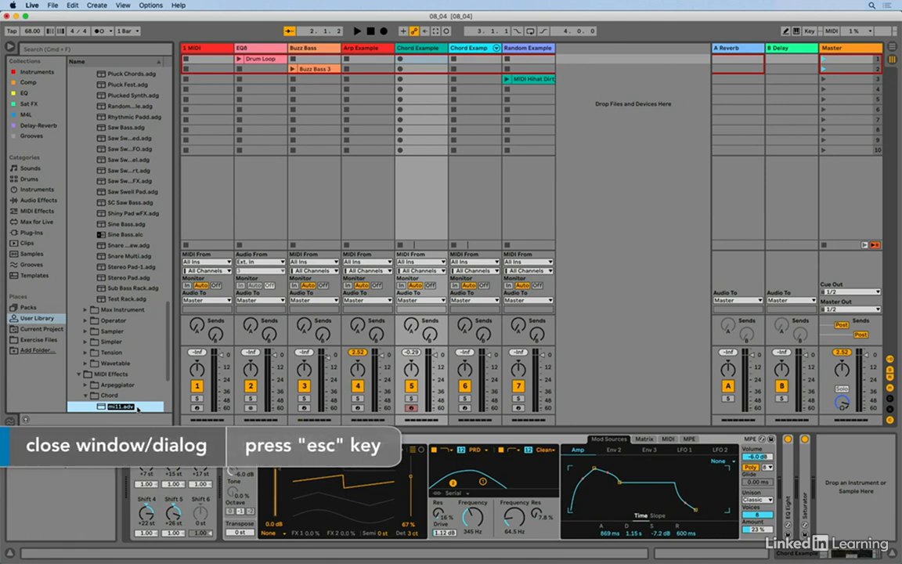
key(Escape)
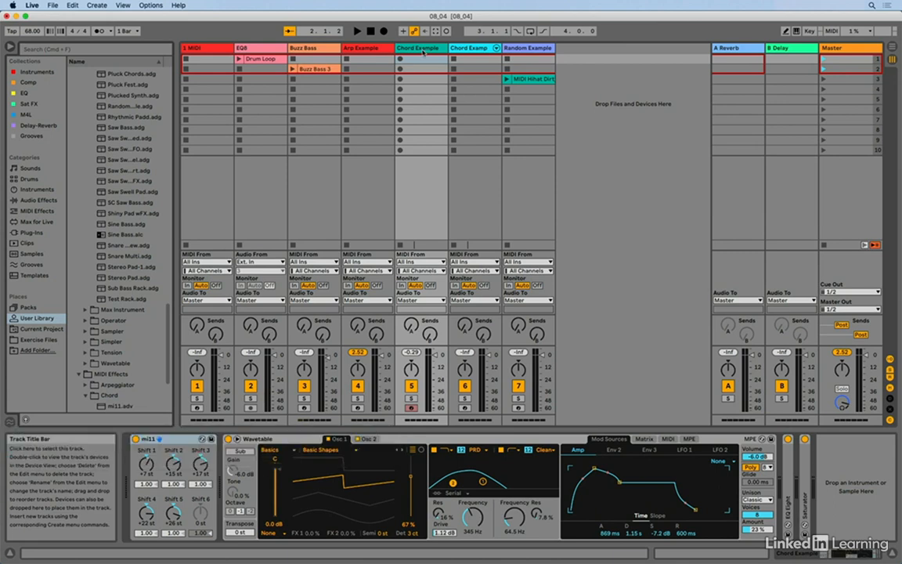
Examine the Drum Rack on the Chord Example 2 track and the devices inside its C#mi6 chain.
click(471, 49)
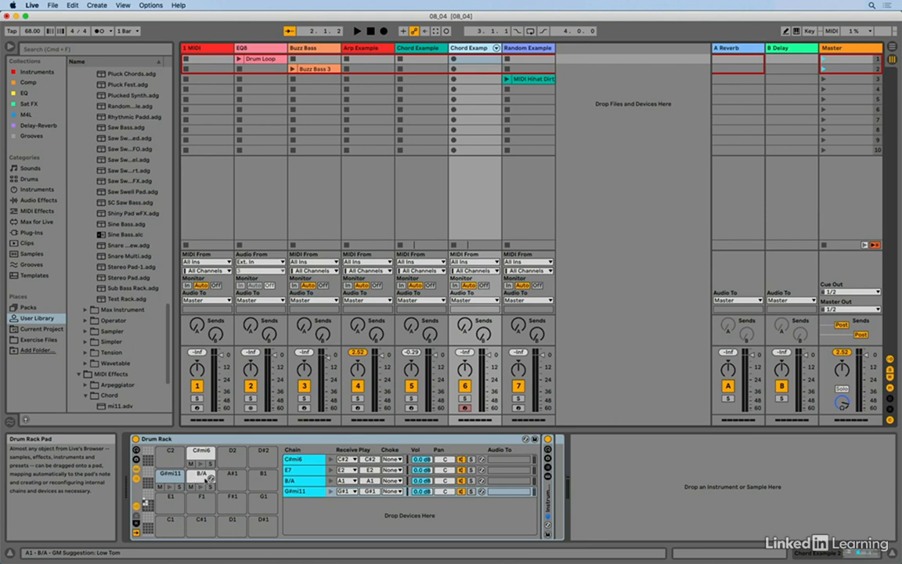
click(307, 460)
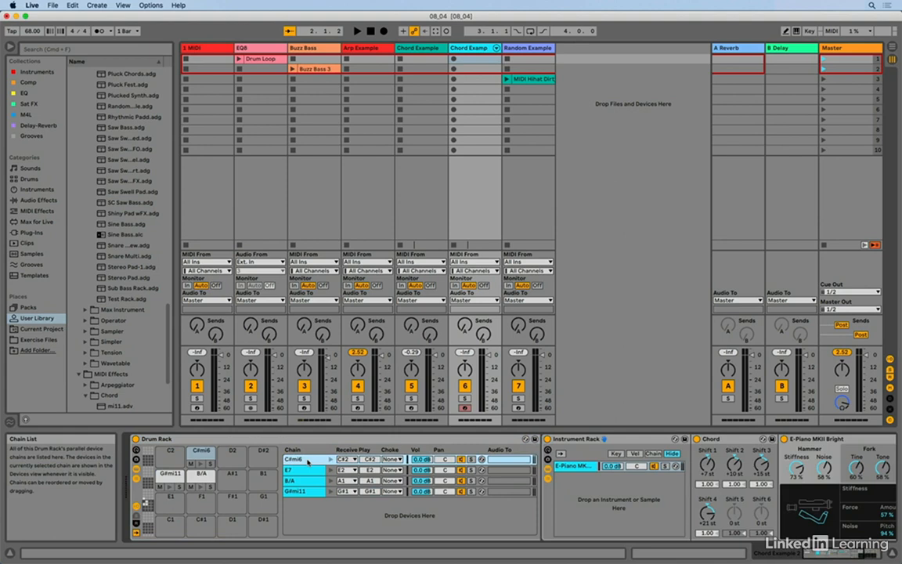
scroll(595, 468, right, 3)
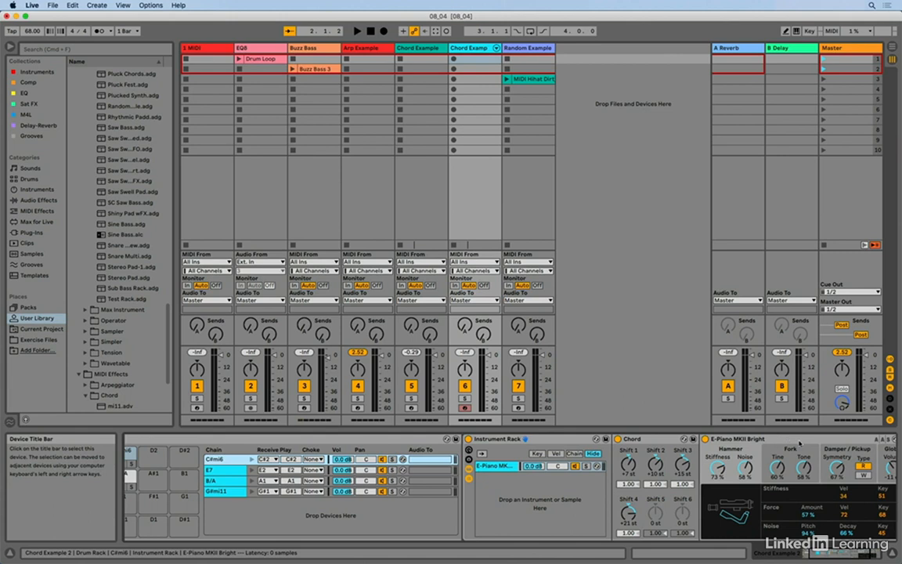
scroll(673, 458, left, 1)
scroll(653, 505, left, 2)
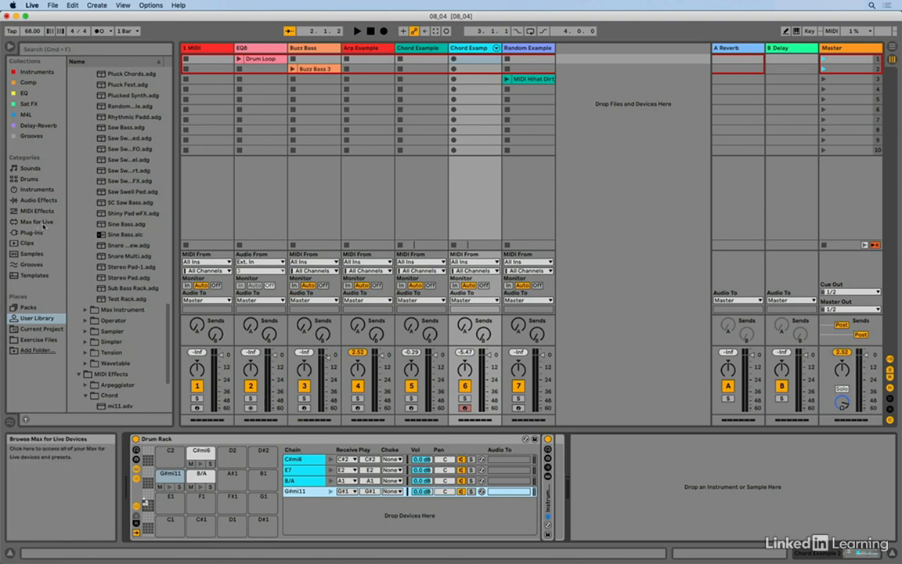
Locate the Random MIDI effect in the browser and show the devices of the Random Example track.
click(39, 211)
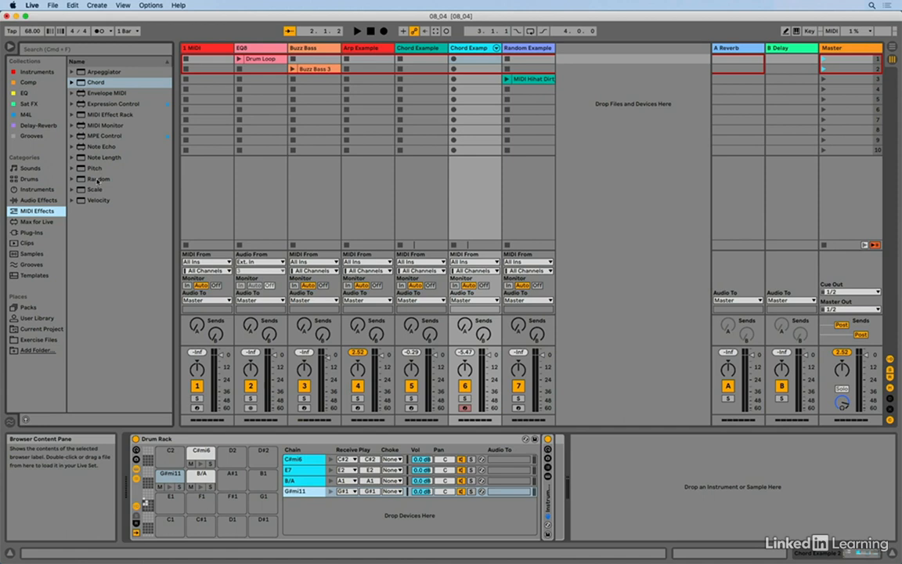
click(98, 179)
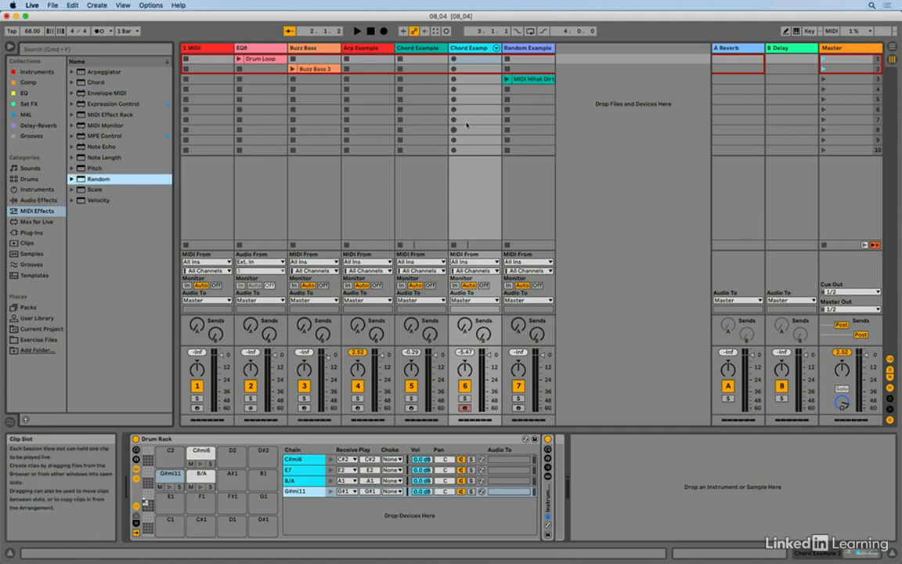
click(529, 49)
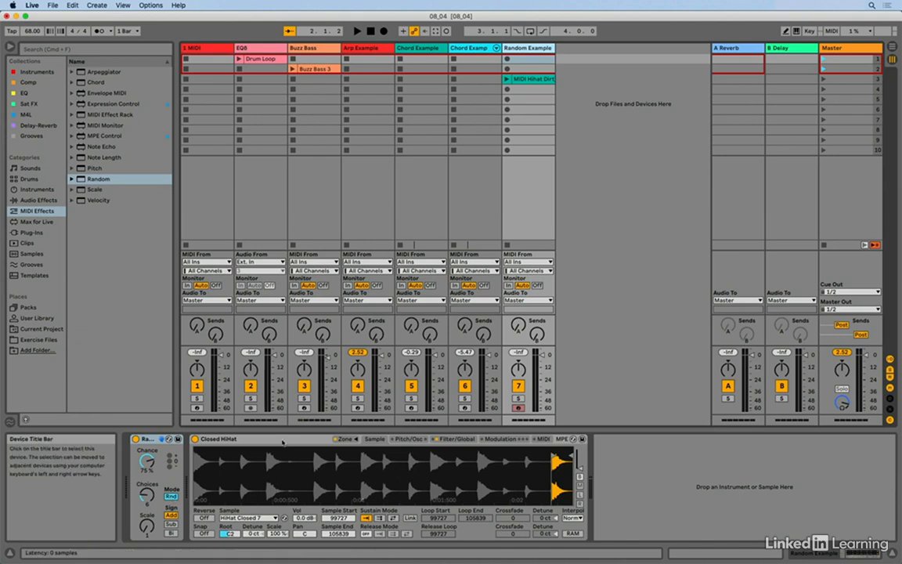
Inspect the sample layers and key zones of the Closed HiHat instrument, and close the zone editor.
click(300, 443)
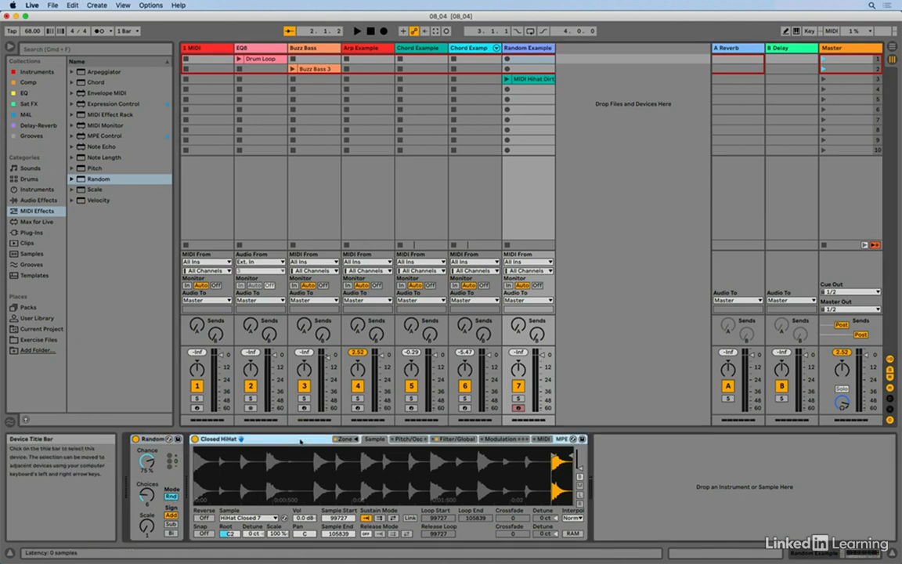
click(351, 440)
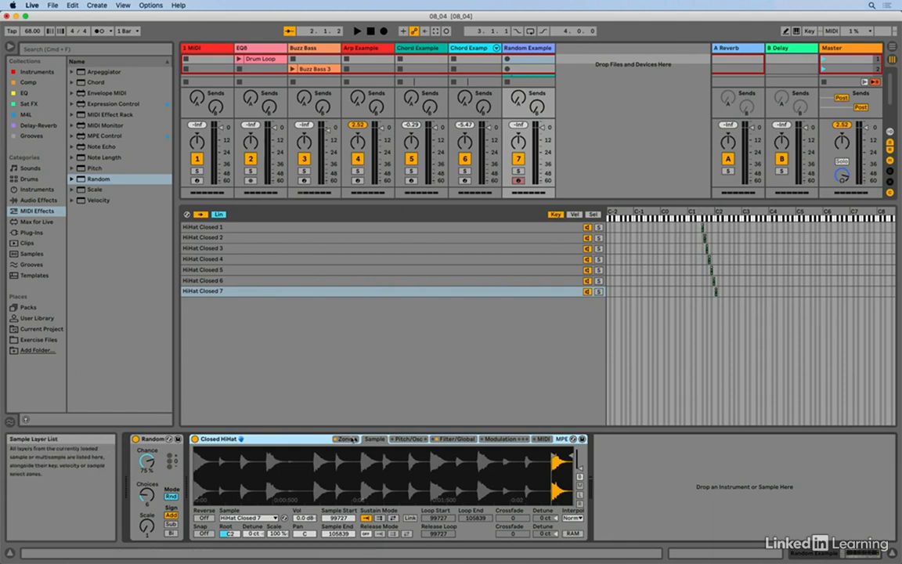
click(352, 440)
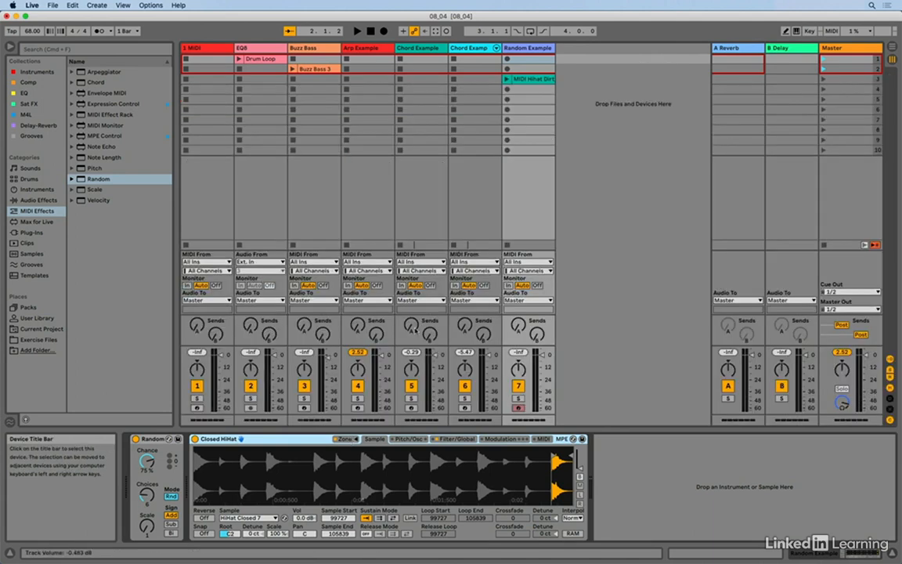
Inspect the notes of the hi-hat MIDI clip on the Random Example track, return to its devices and play the clip.
double_click(536, 80)
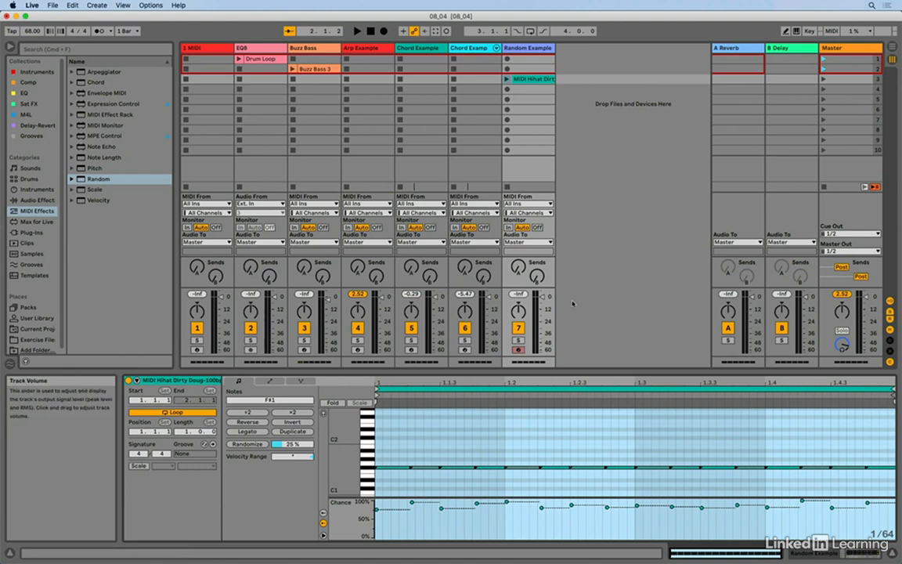
key(shift+Tab)
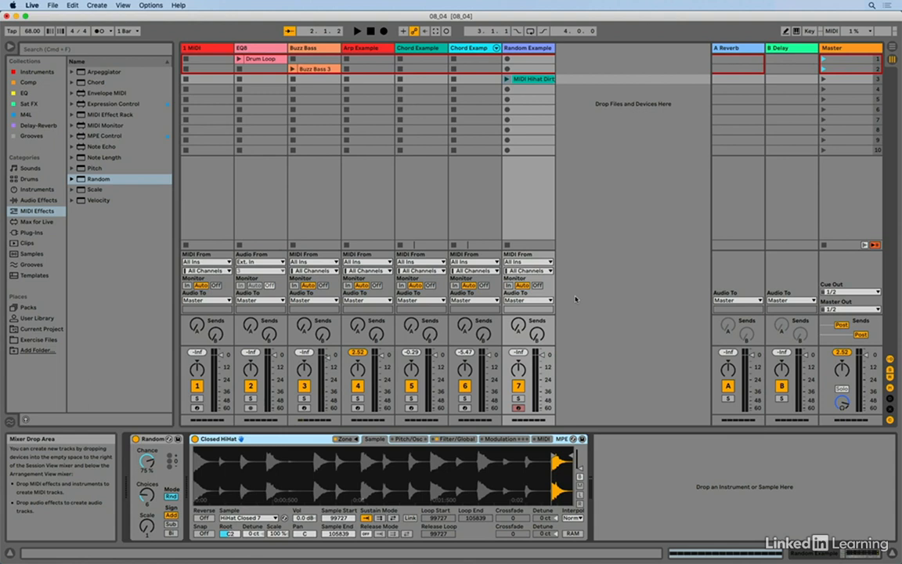
click(506, 79)
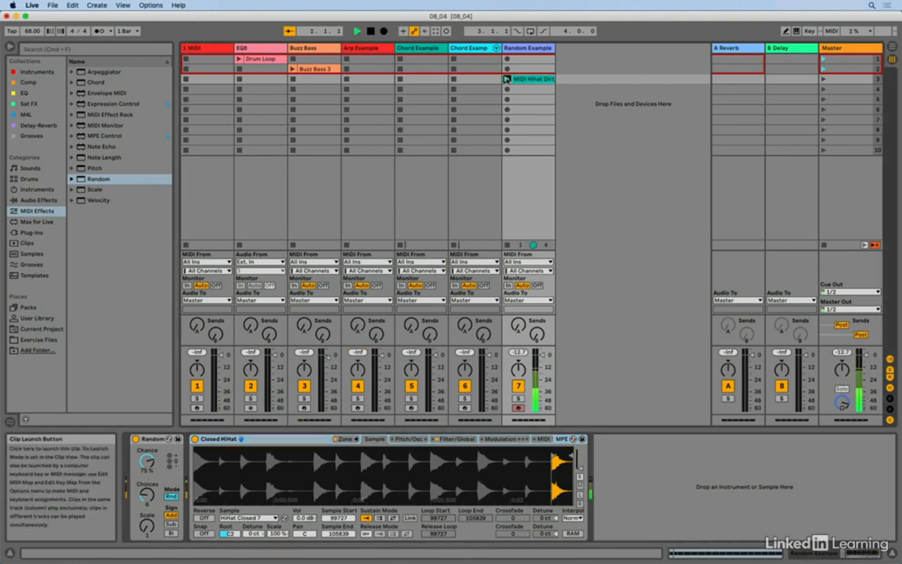